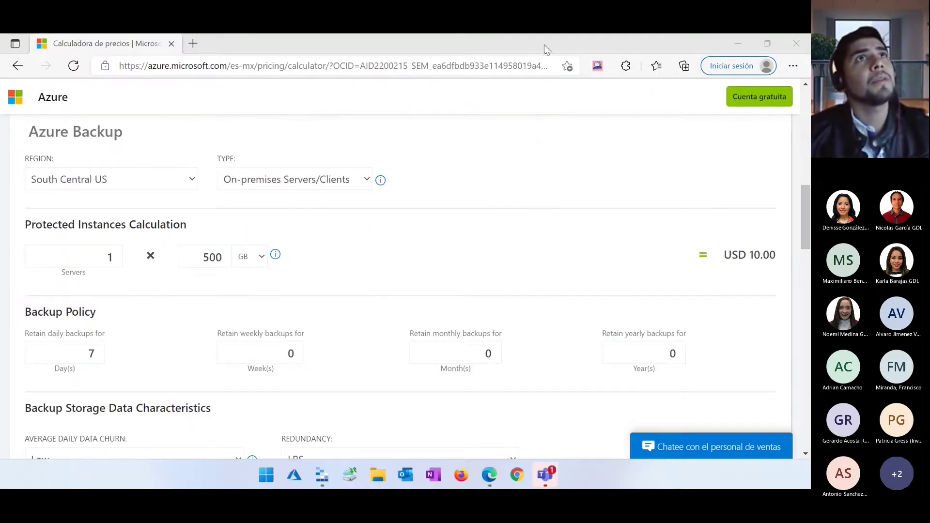
- Switch to Microsoft Azure Storage Explorer and examine the Blob Containers and File Shares nodes under the Repositorio1 account
click(737, 45)
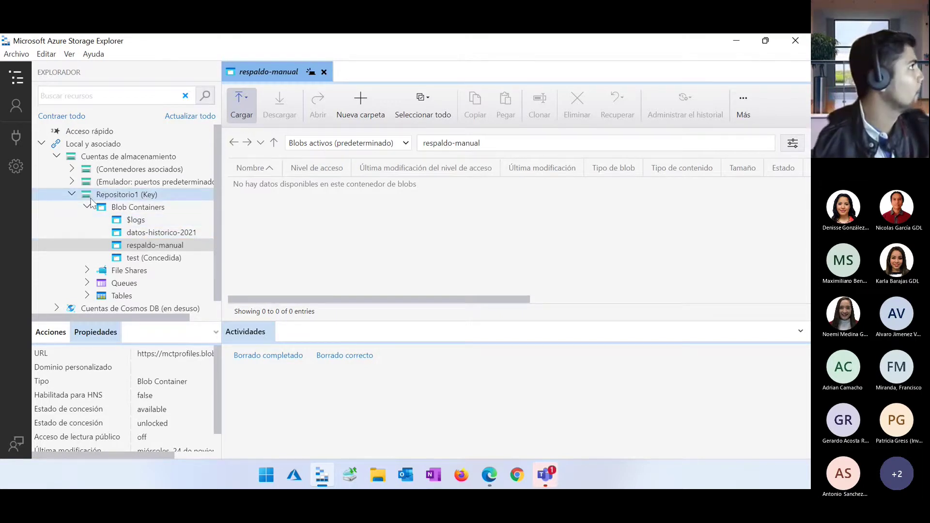
click(133, 207)
click(88, 207)
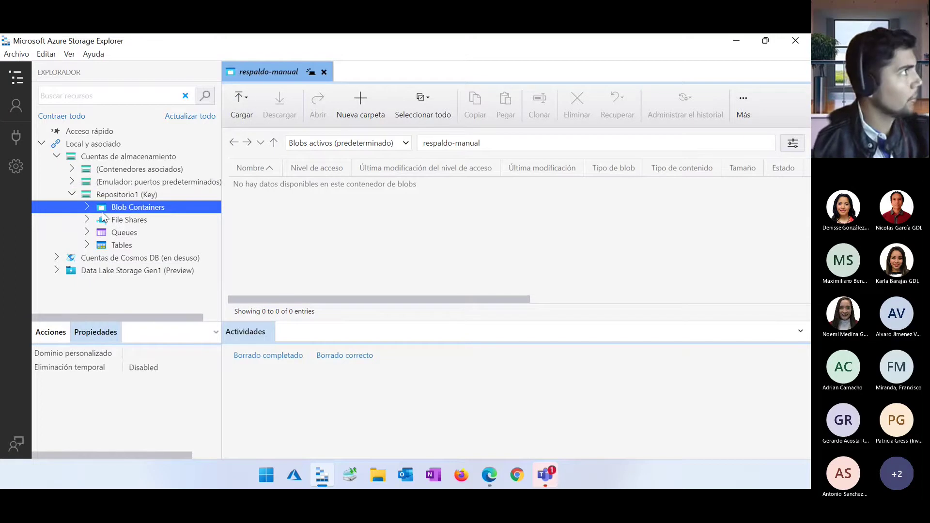
click(129, 220)
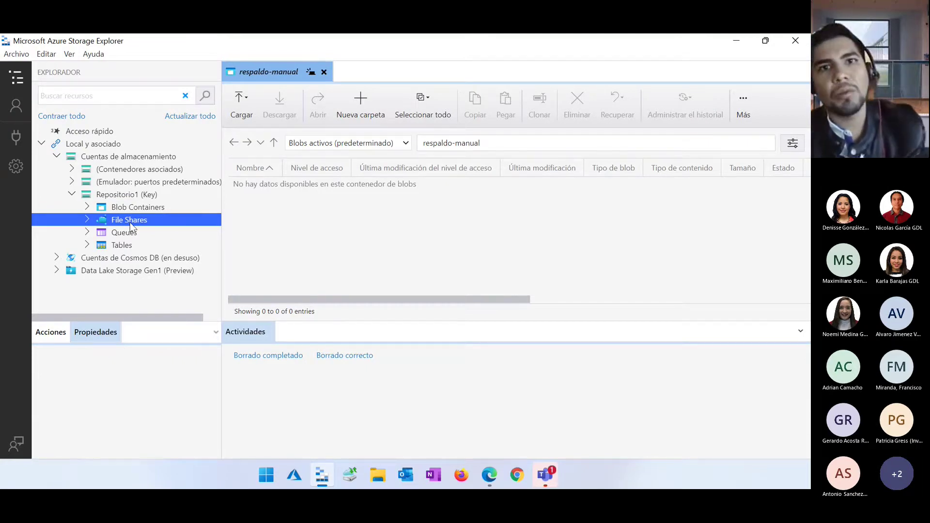
click(92, 208)
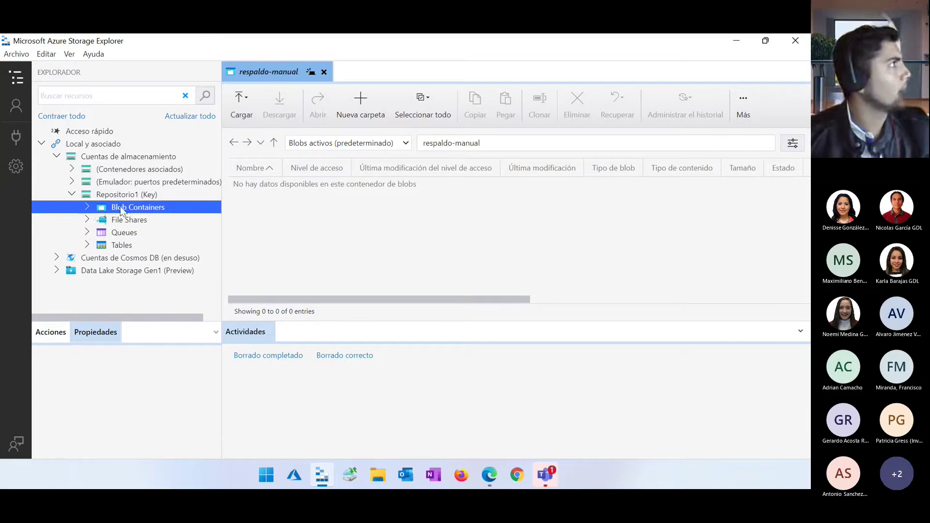
click(88, 207)
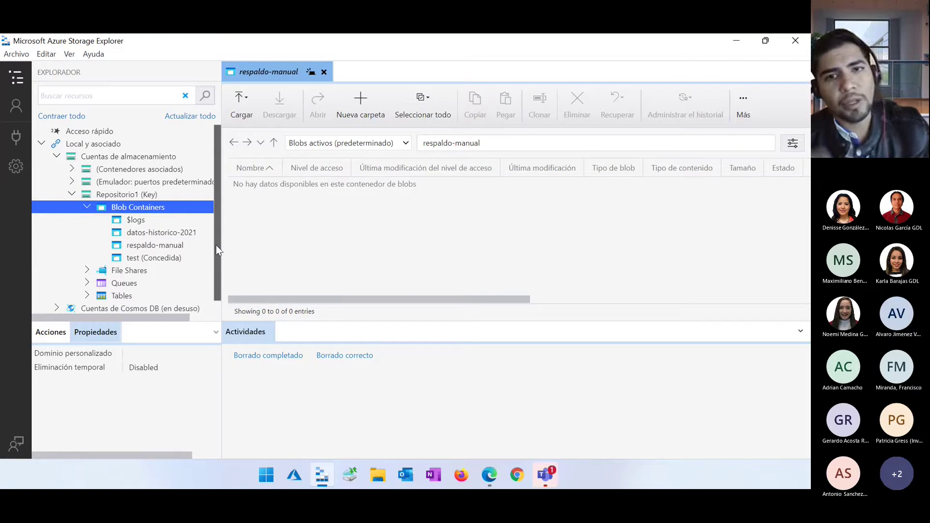
- Open the Enero2021/Downloads folder in the datos-historico-2021 container and look through its files
click(184, 233)
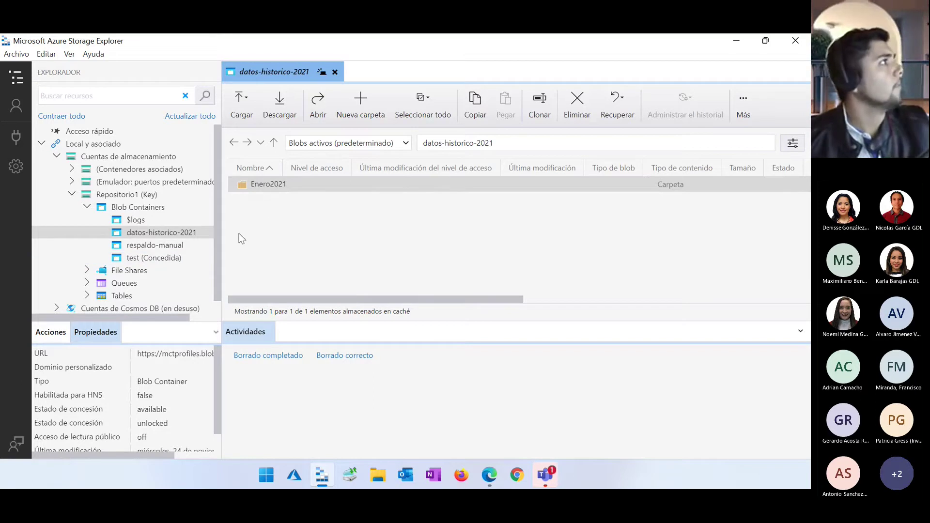
double_click(281, 183)
double_click(286, 185)
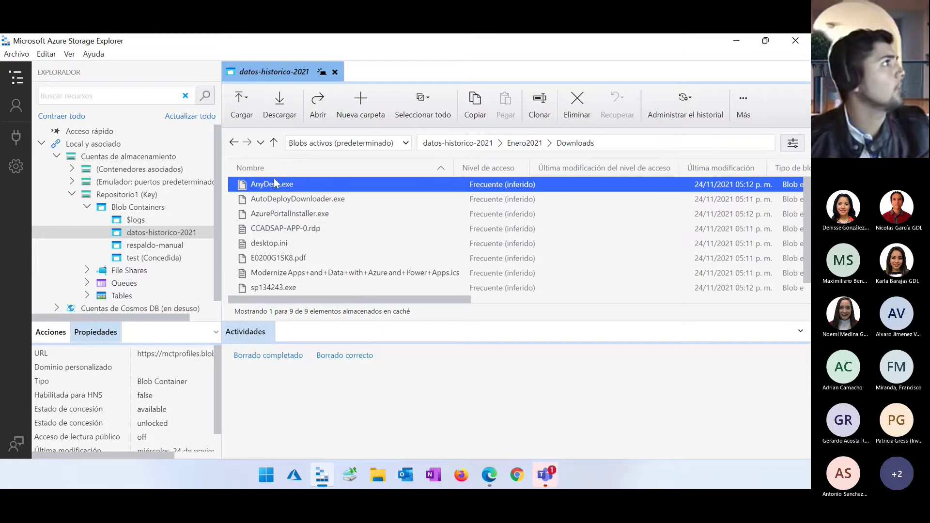
scroll(319, 267, down, 1)
scroll(320, 227, down, 1)
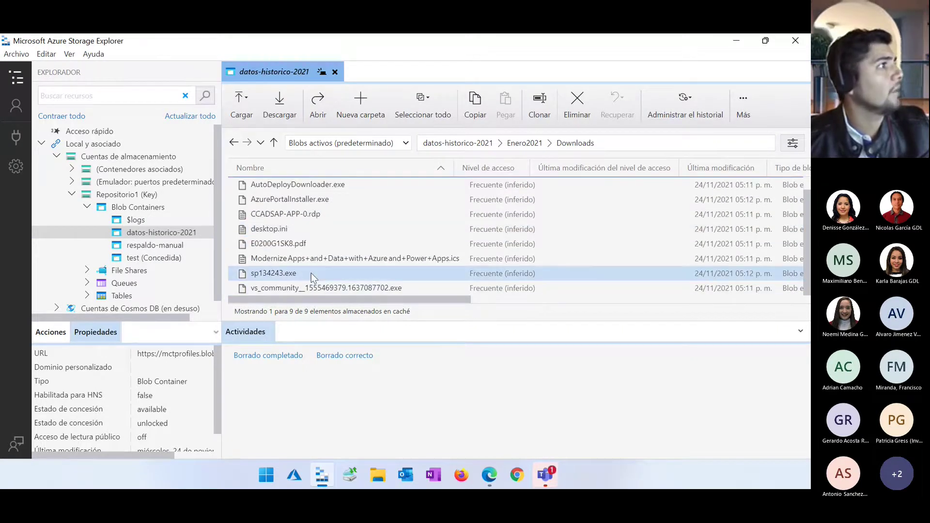
scroll(320, 271, up, 1)
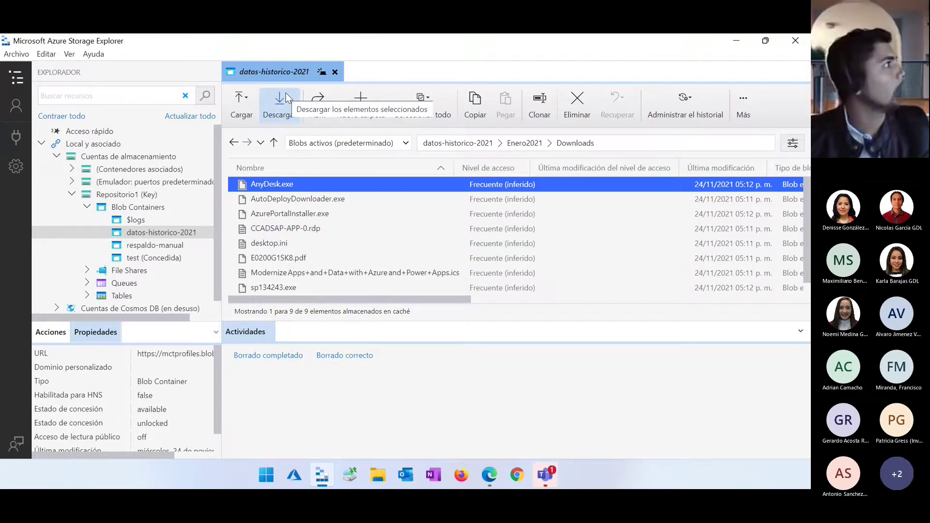
- Start a folder upload to the respaldo-manual container and set the destination access tier to Archivo
click(167, 245)
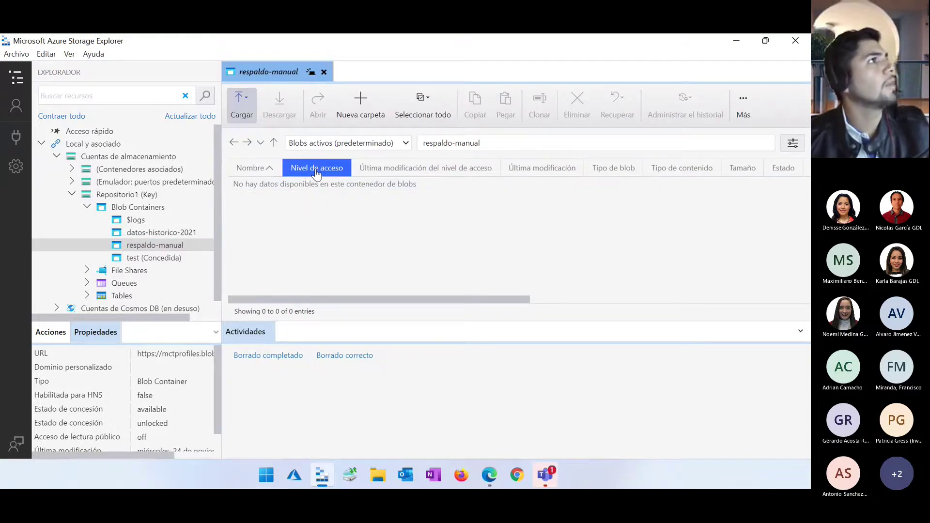
click(252, 100)
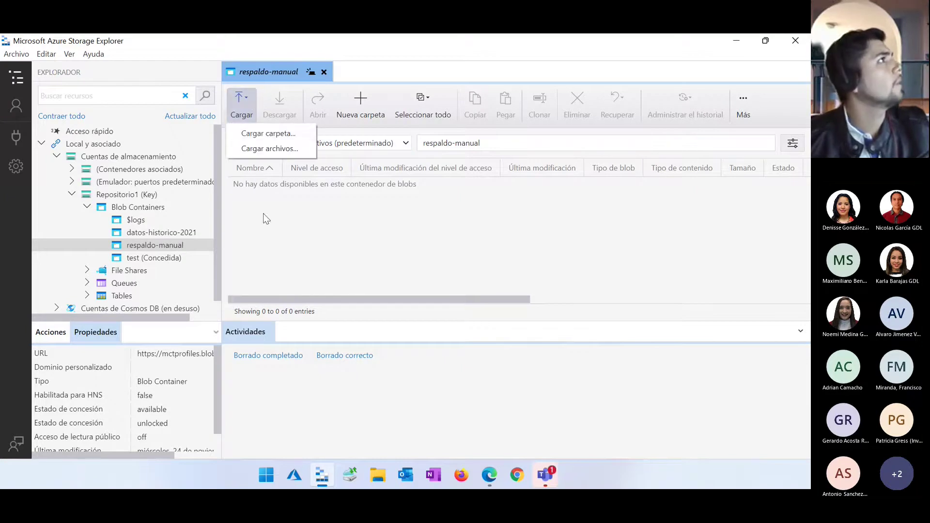
click(289, 139)
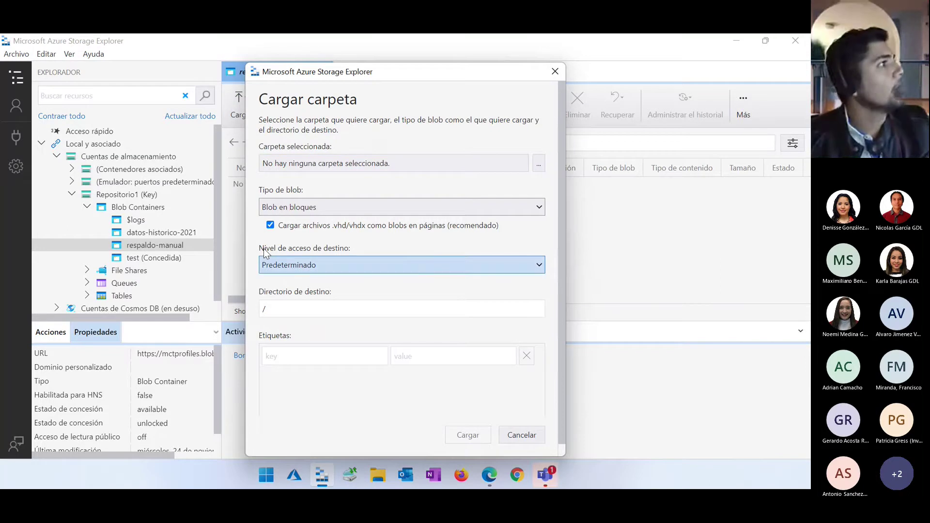
drag(265, 248, 344, 249)
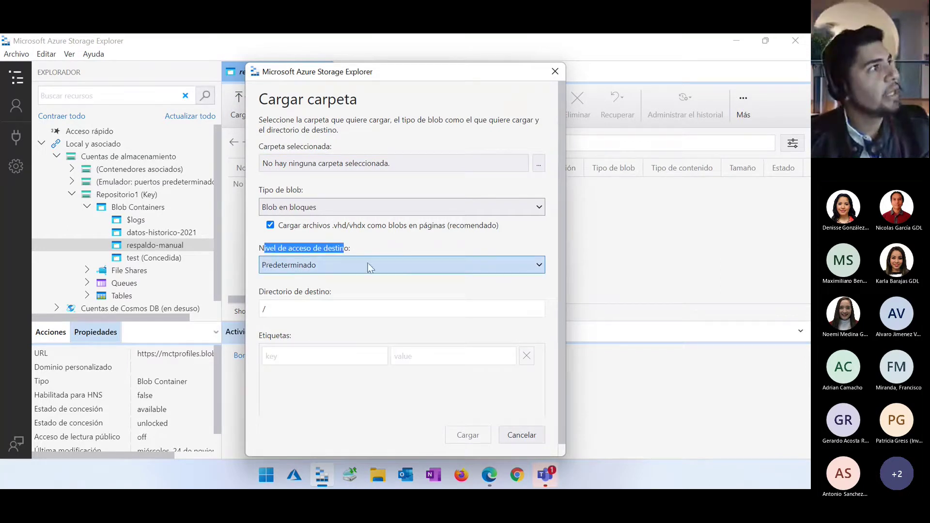
click(382, 265)
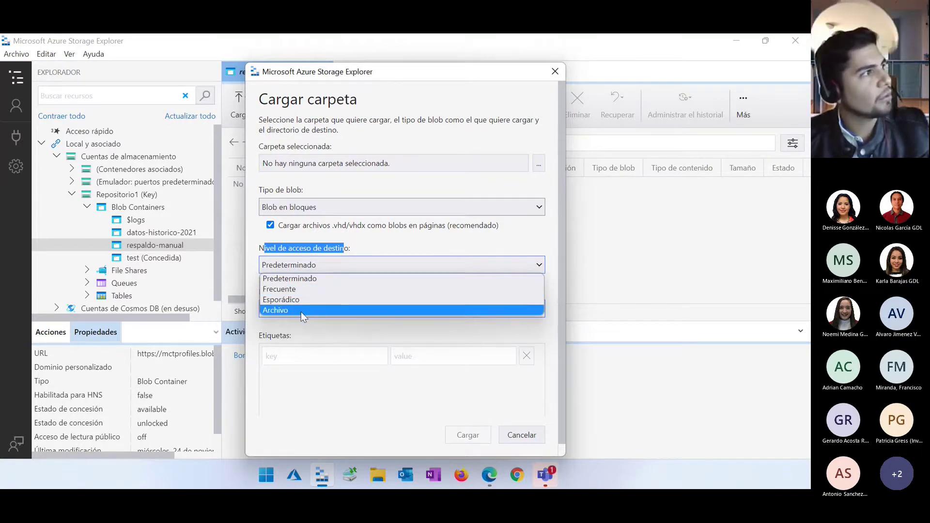
click(278, 311)
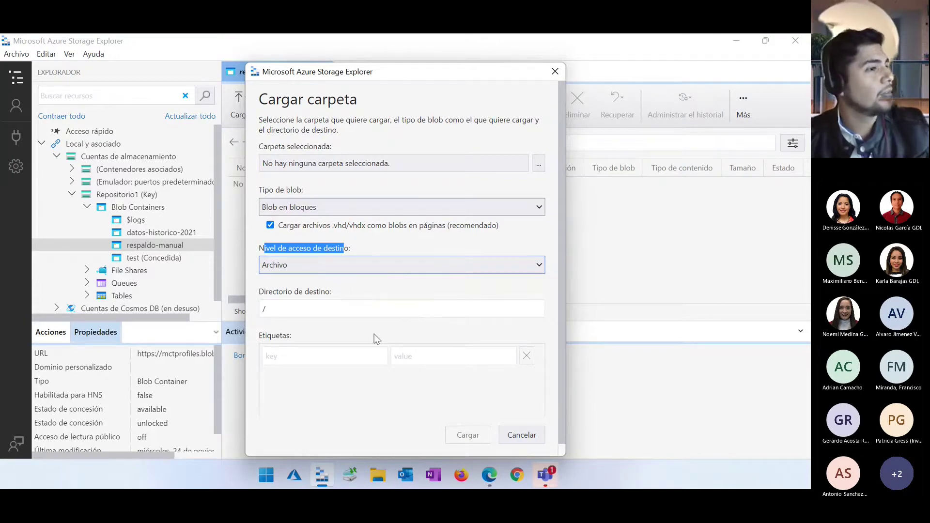
- Switch to the Azure pricing calculator in the browser, expand the Cuentas de almacenamiento estimate and examine its access tier and redundancy options
click(490, 477)
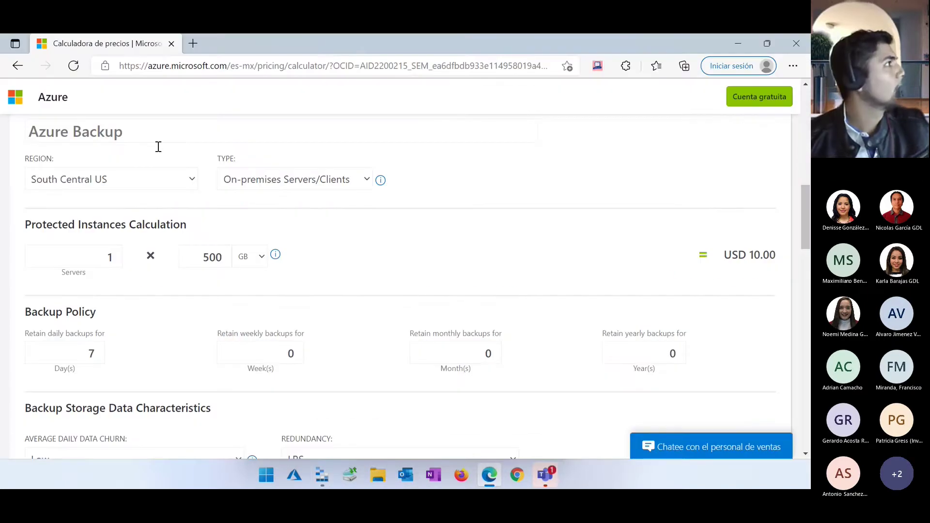
scroll(158, 147, up, 8)
click(117, 378)
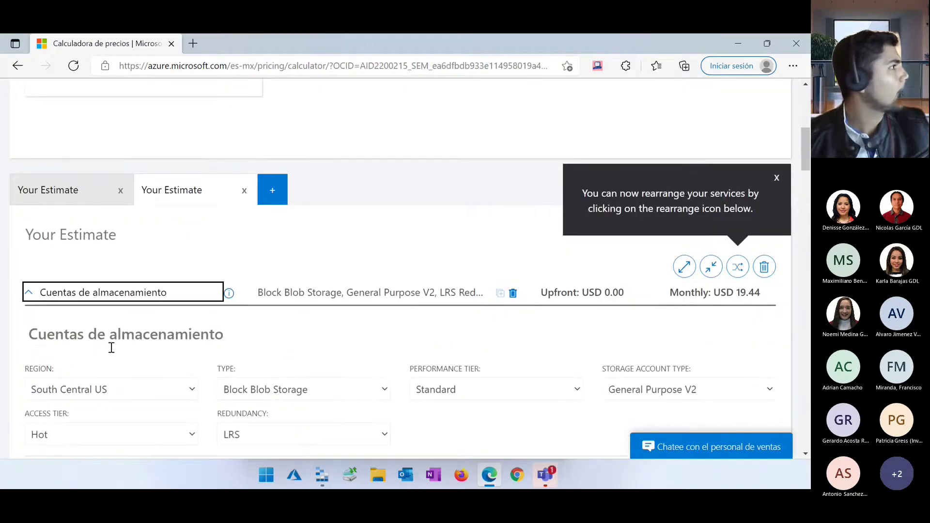
scroll(124, 380, down, 2)
click(143, 321)
click(143, 319)
scroll(240, 291, down, 1)
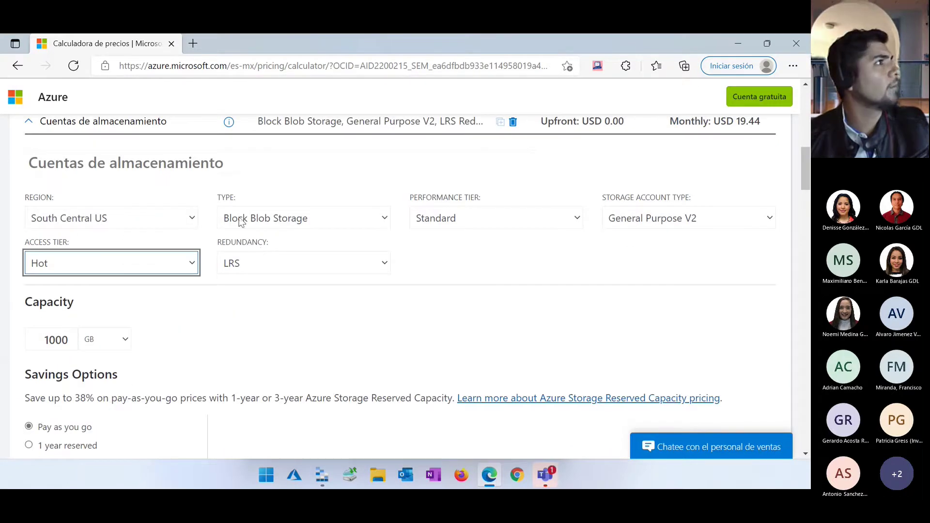
click(256, 263)
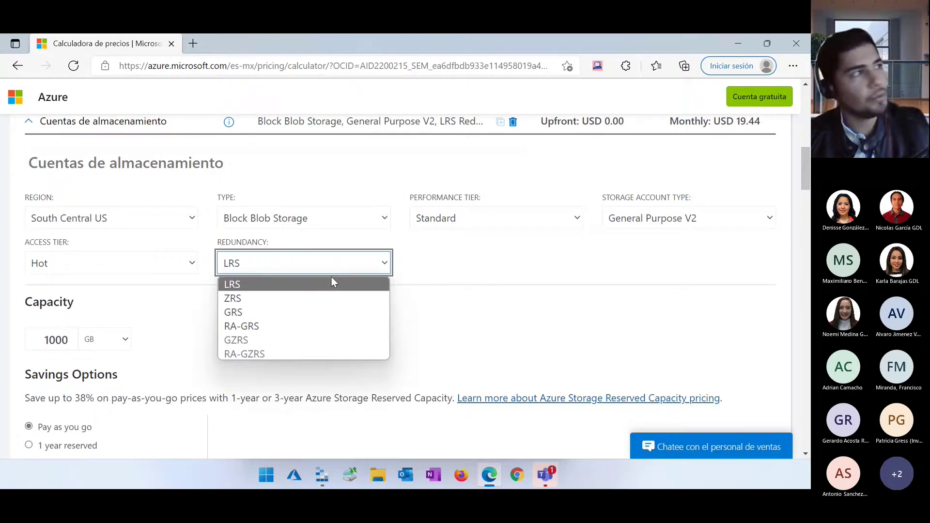
click(165, 258)
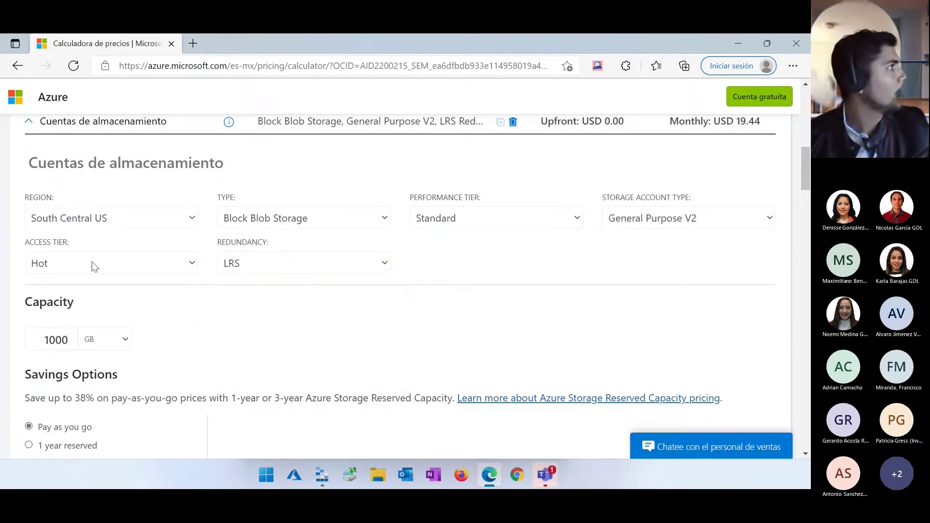
- Keep the storage account estimate on the Hot access tier and set its capacity to 1 TB
click(53, 271)
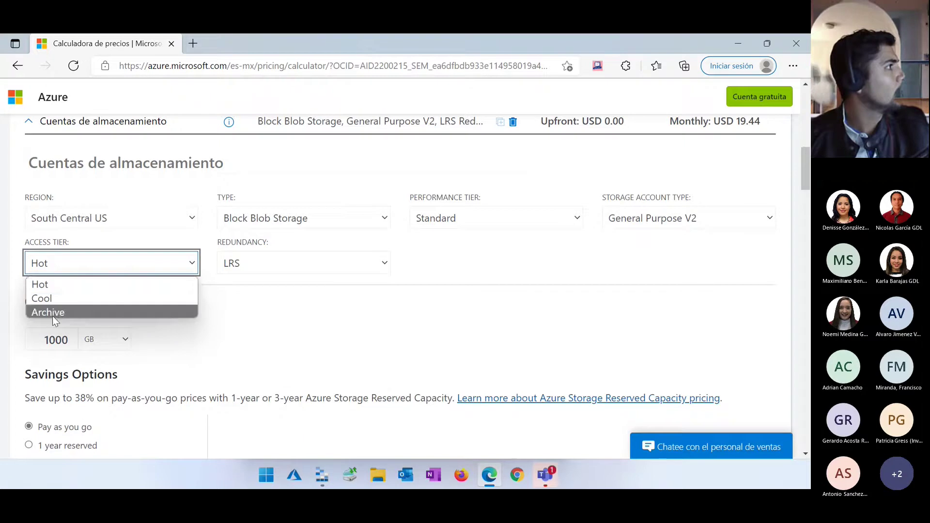
click(55, 286)
double_click(45, 341)
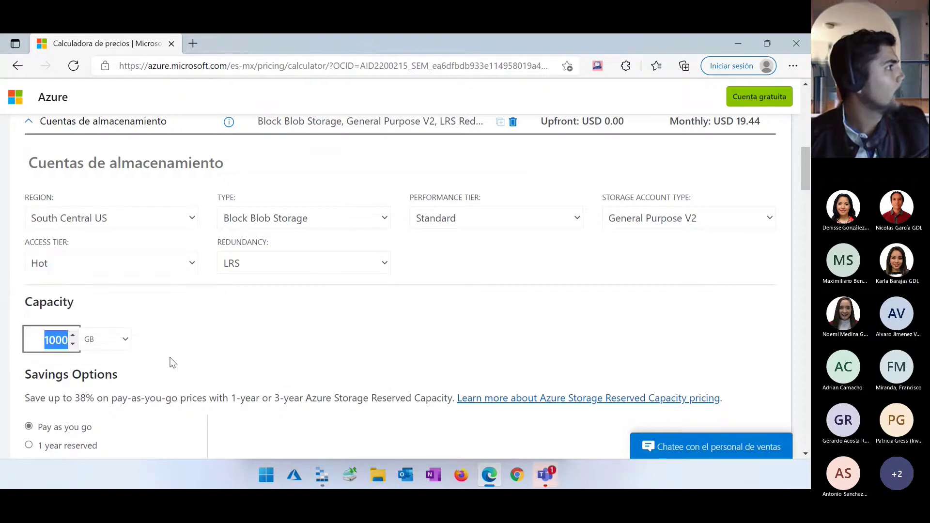
text(1)
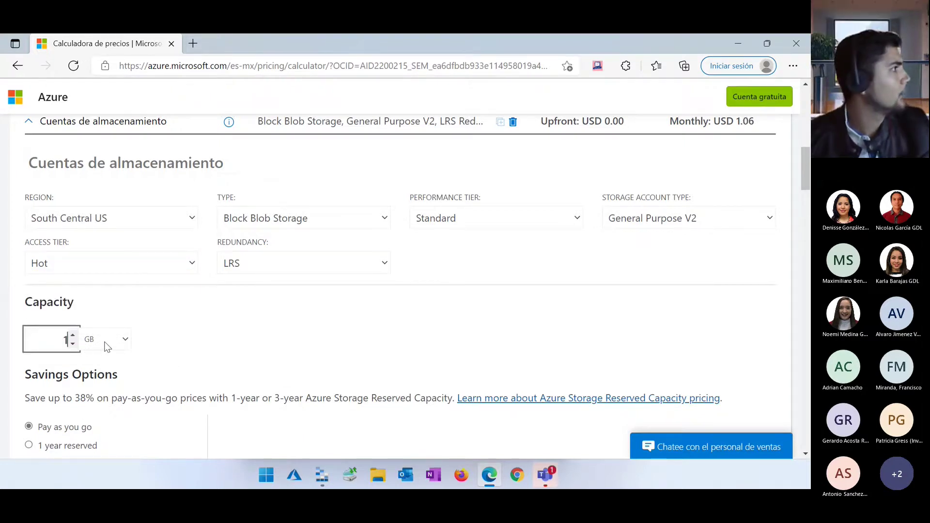
click(106, 350)
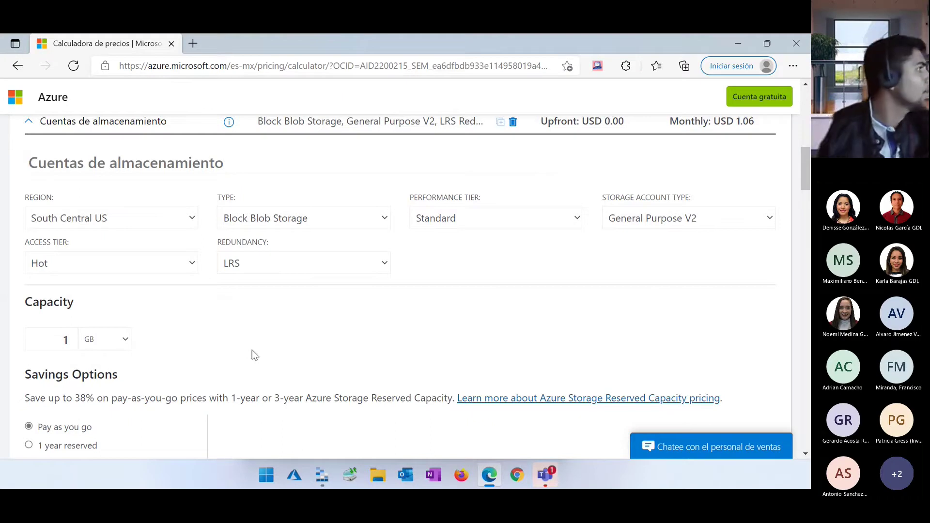
scroll(260, 353, down, 2)
scroll(266, 352, up, 2)
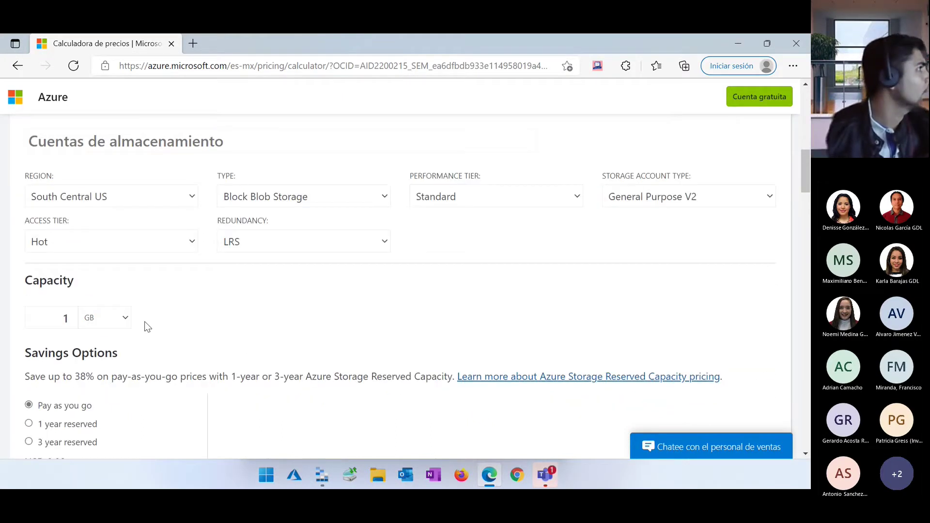
scroll(144, 322, up, 1)
click(105, 339)
click(97, 363)
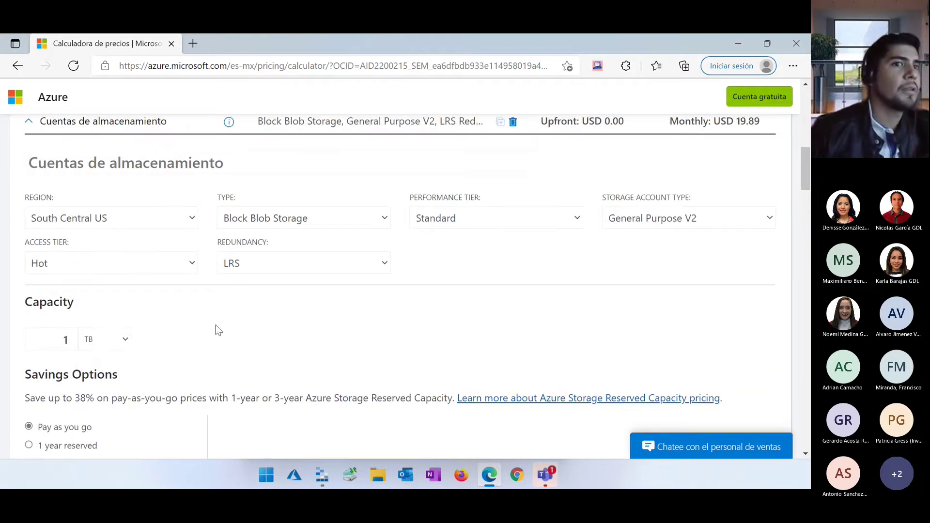
- Examine the Hot tier's estimate, covering the monthly capacity cost, savings options and write, list and read operation charges
scroll(216, 327, down, 2)
scroll(226, 330, up, 2)
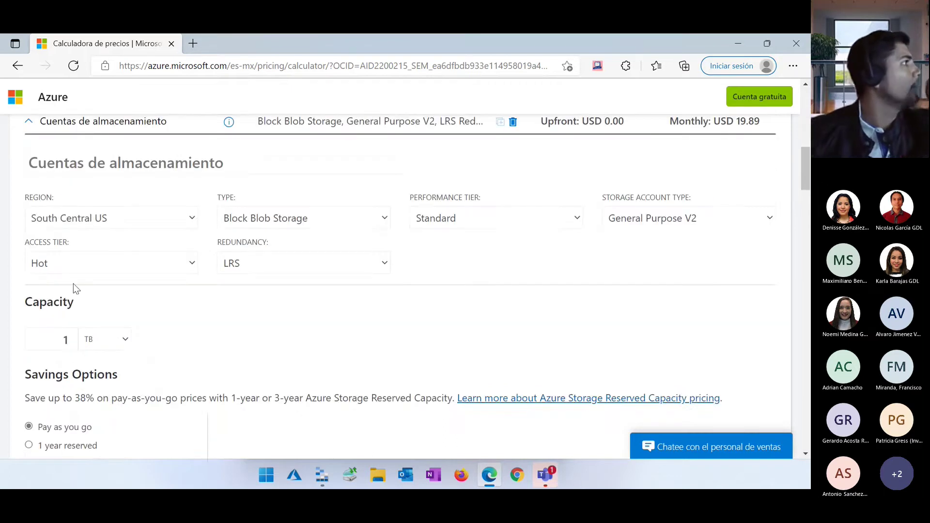
scroll(160, 290, down, 3)
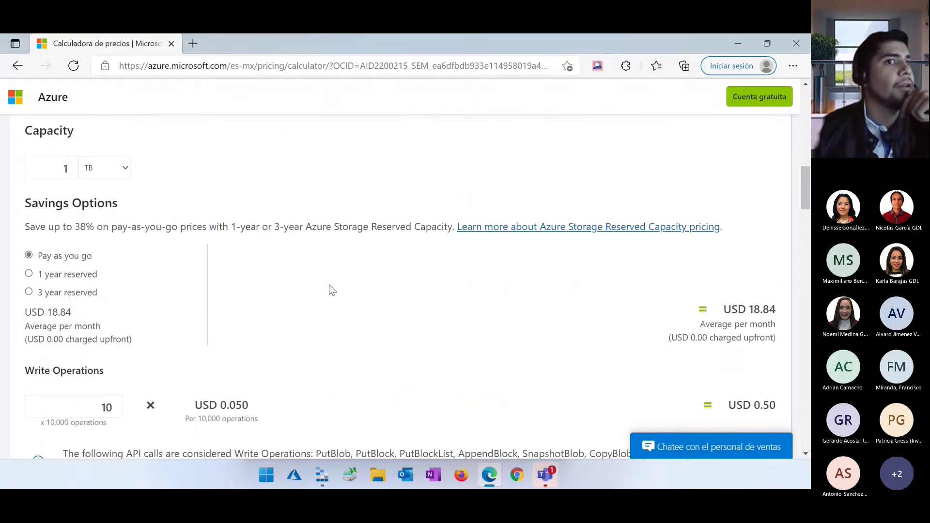
scroll(356, 303, down, 1)
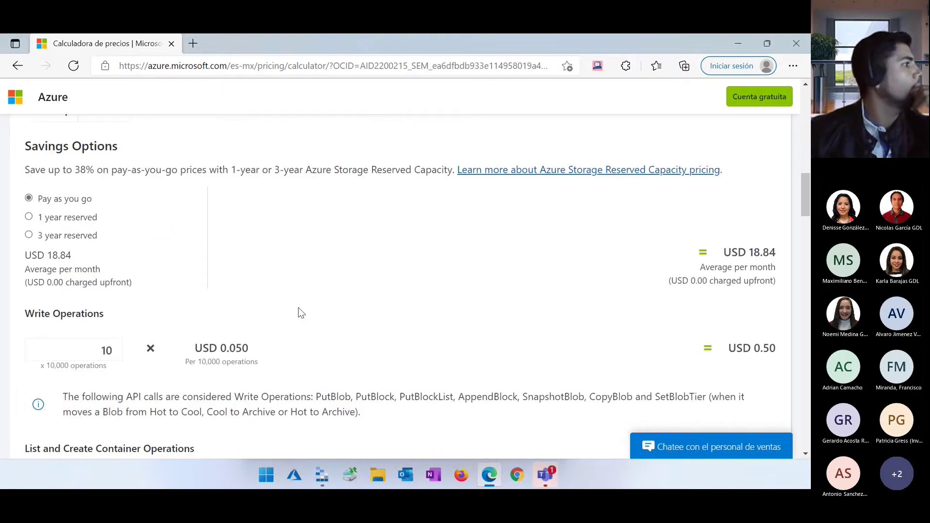
scroll(160, 345, down, 2)
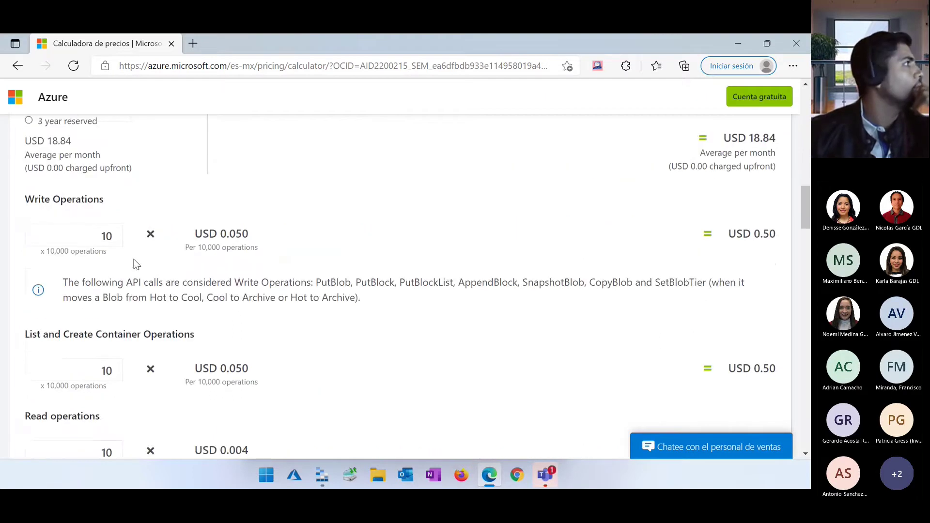
double_click(78, 199)
scroll(95, 326, down, 1)
scroll(79, 307, up, 4)
scroll(152, 302, up, 2)
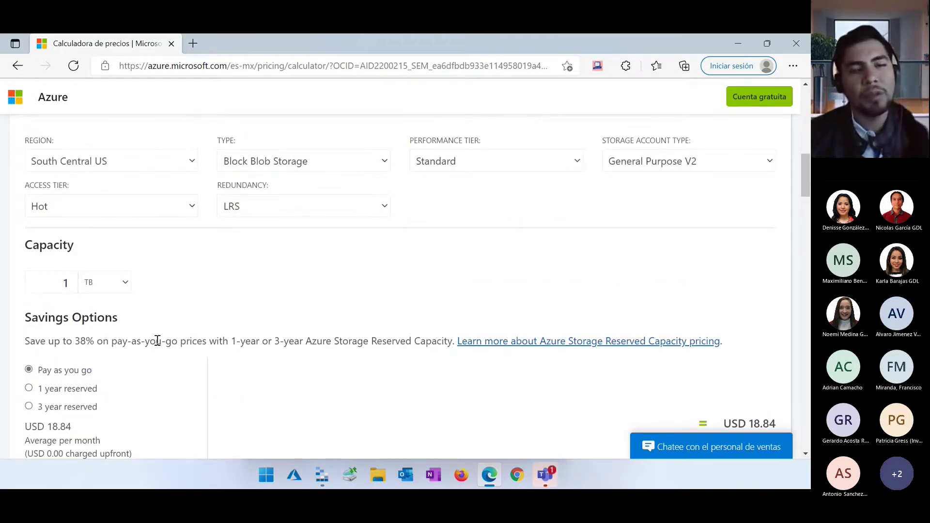
scroll(177, 334, up, 1)
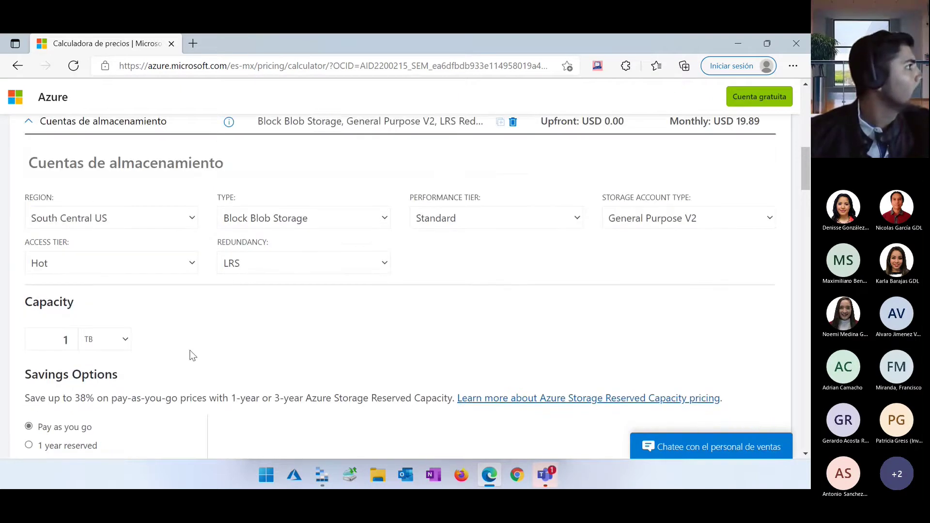
- Change the storage account estimate's access tier to Cool and review the capacity and write operation costs
click(119, 257)
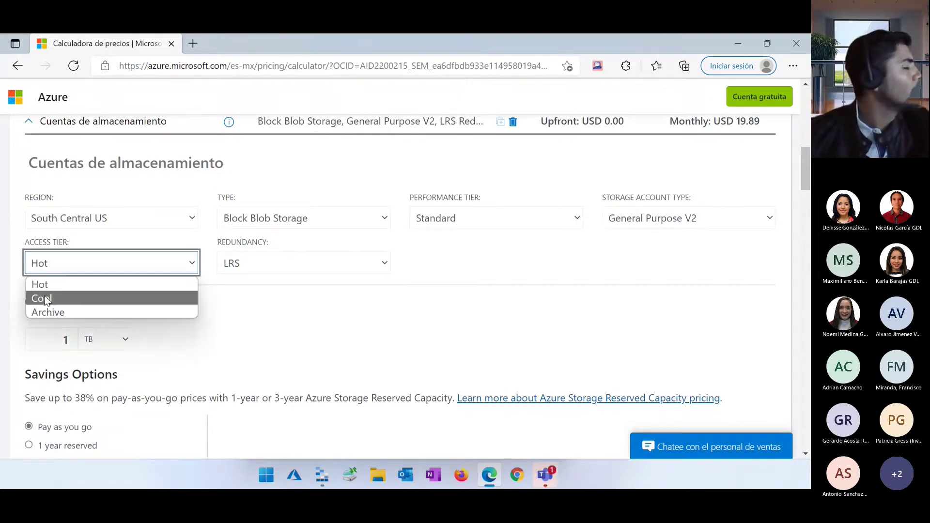
click(52, 298)
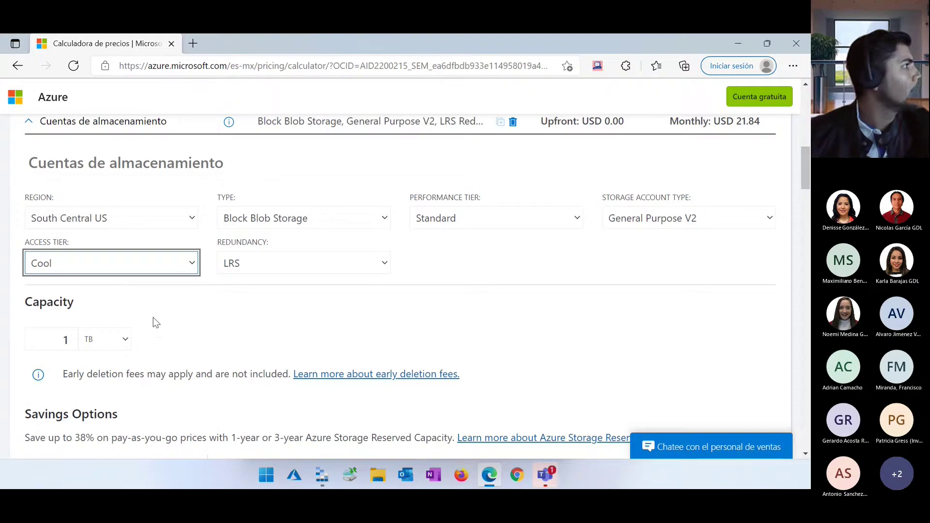
scroll(153, 318, down, 2)
scroll(270, 316, down, 2)
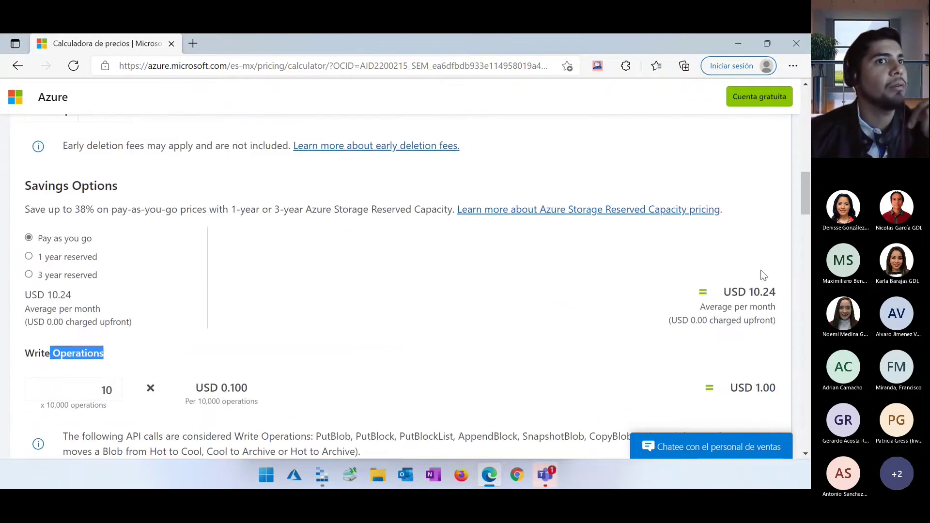
- Examine the Cool tier's average monthly cost and its write, list and read operation charges
double_click(756, 292)
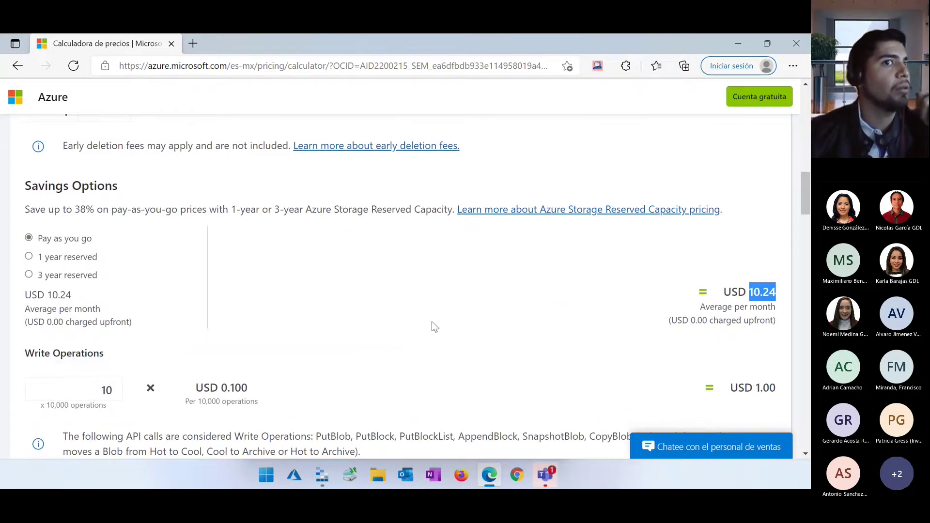
scroll(717, 347, down, 2)
scroll(710, 353, down, 5)
- Change the storage account estimate's access tier to Archive and review the average monthly cost and write operation charges
scroll(54, 345, up, 10)
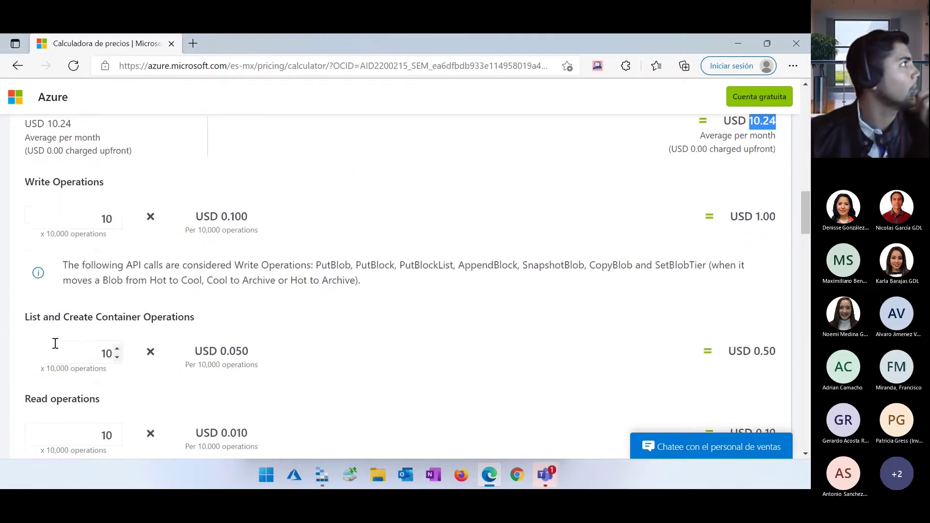
scroll(205, 303, up, 3)
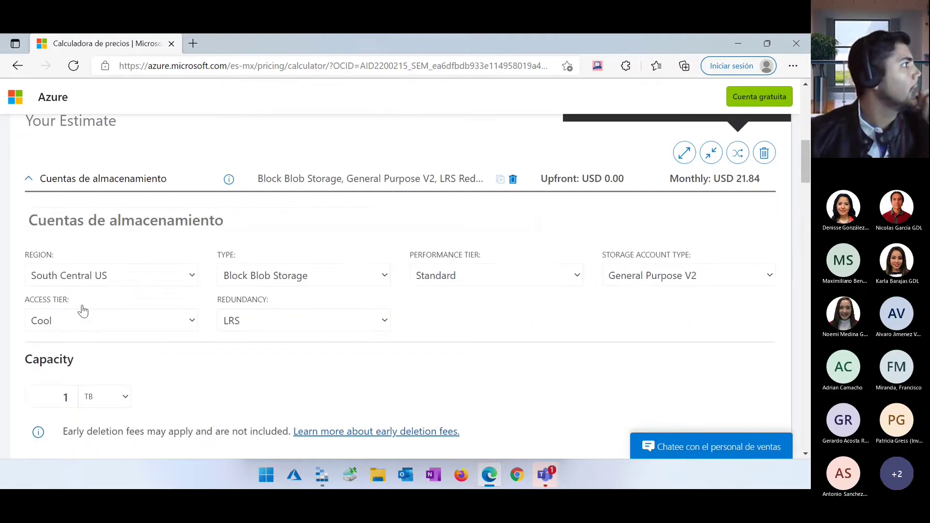
click(83, 310)
click(57, 371)
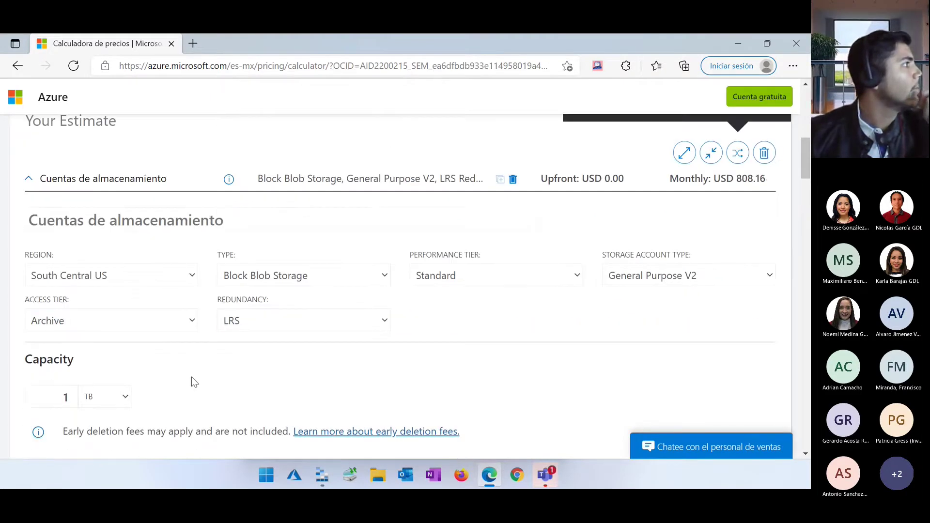
scroll(215, 356, down, 1)
scroll(218, 358, down, 2)
scroll(216, 335, down, 2)
drag(754, 292, 783, 298)
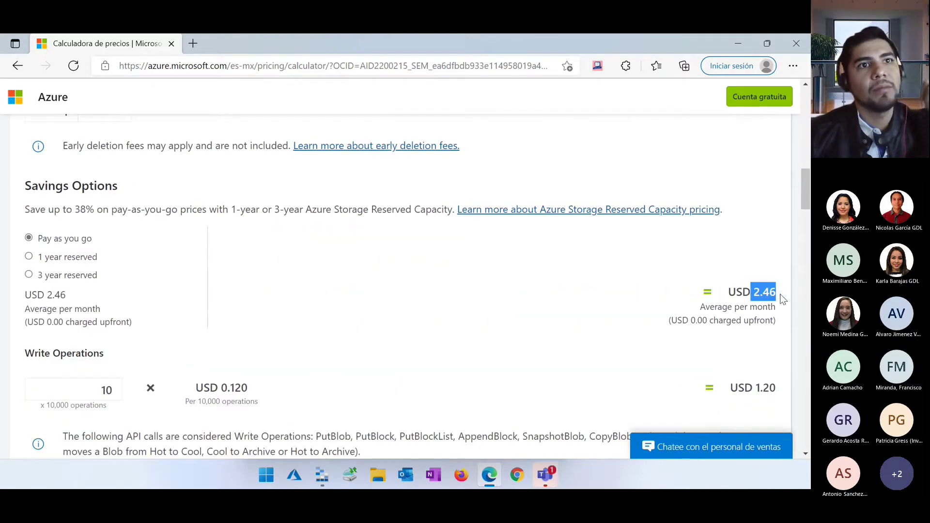
scroll(502, 347, down, 4)
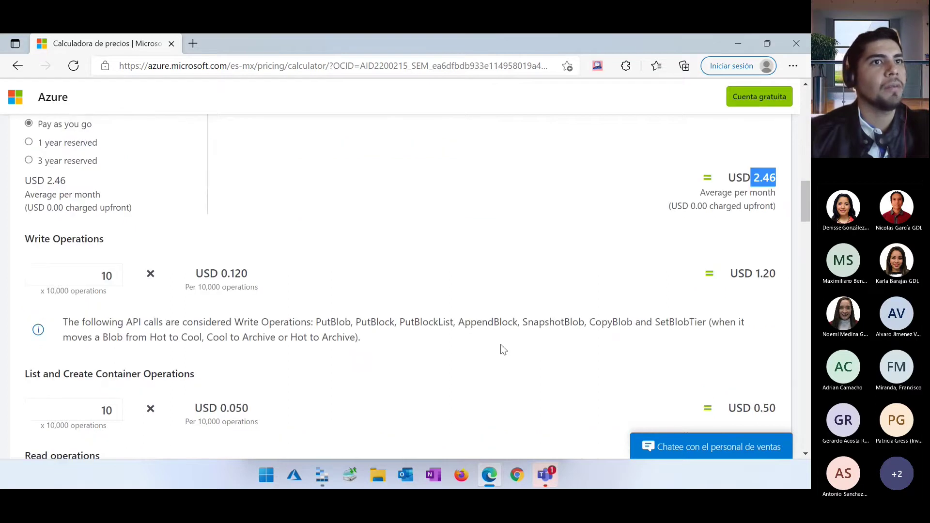
- Check the access tier choices, keeping Archive selected, and examine the estimate's 1 TB capacity and savings options
scroll(504, 347, up, 6)
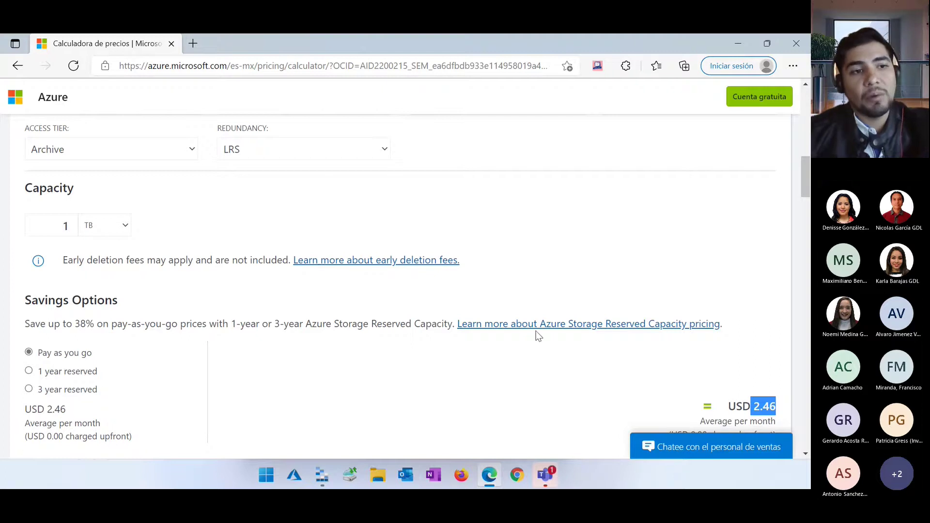
scroll(528, 336, up, 1)
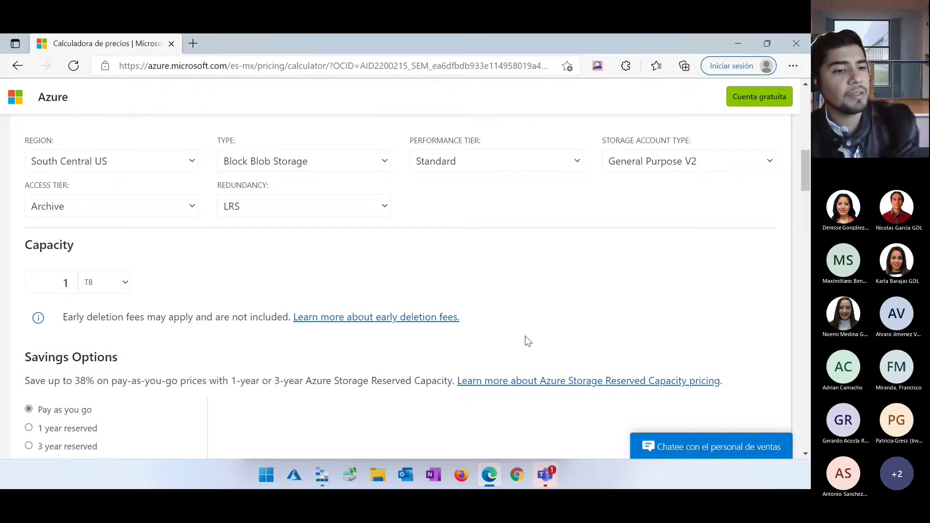
click(189, 205)
click(189, 205)
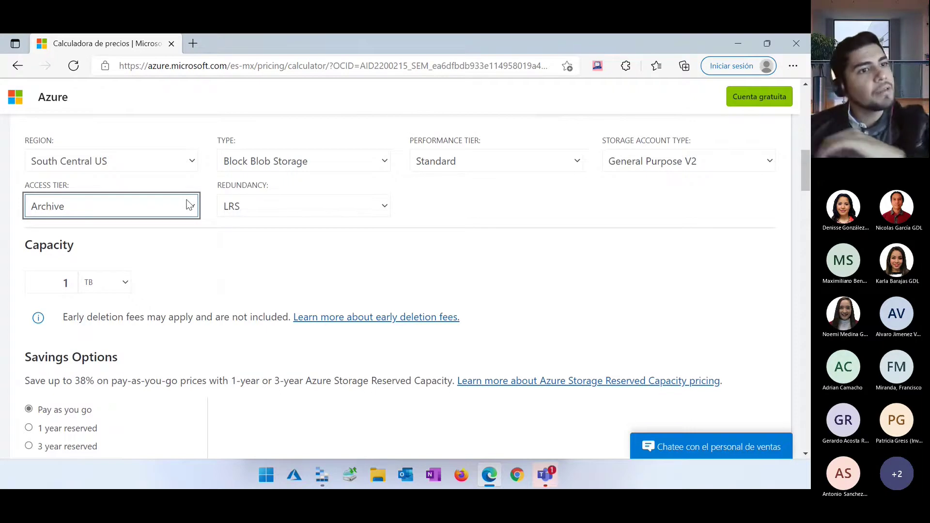
click(231, 263)
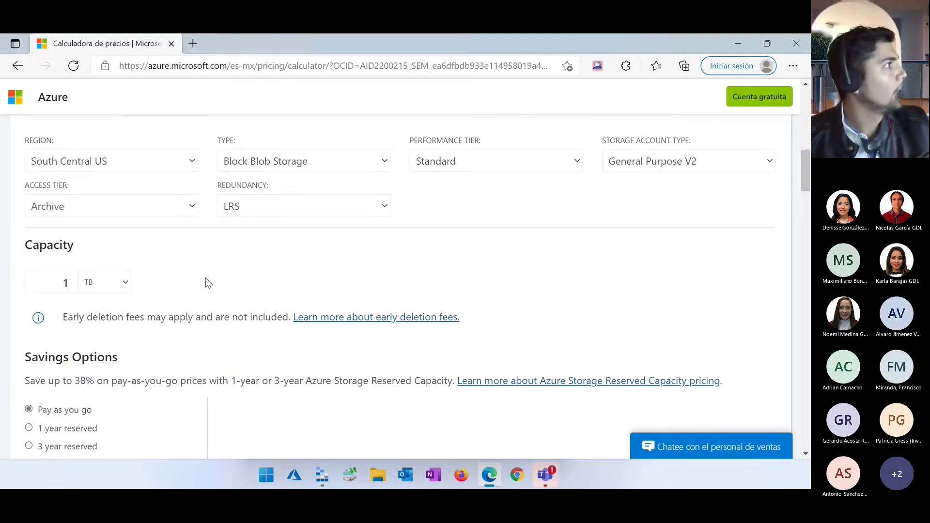
scroll(207, 280, down, 2)
scroll(208, 280, up, 2)
scroll(208, 280, down, 1)
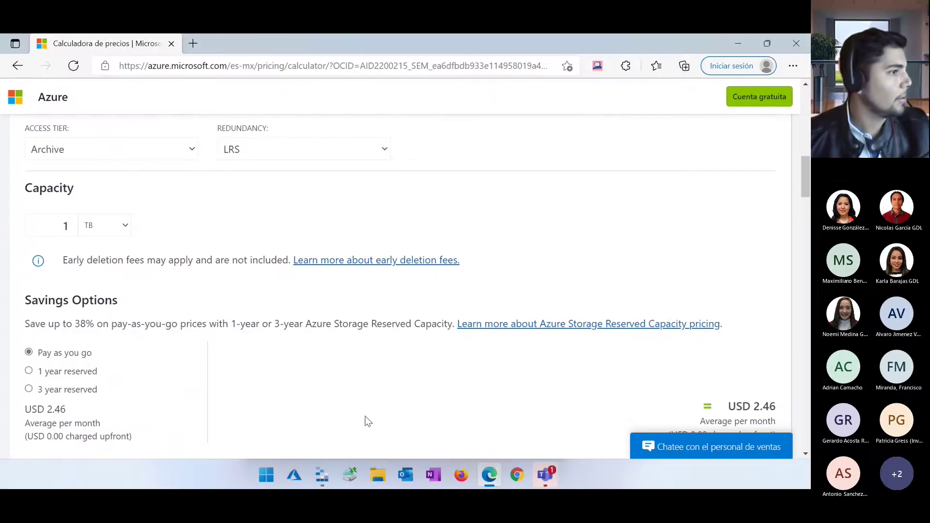
- Switch to Azure Storage Explorer, review the folder upload's destination access levels, keeping Archivo, and dismiss the upload dialog
click(332, 475)
click(311, 265)
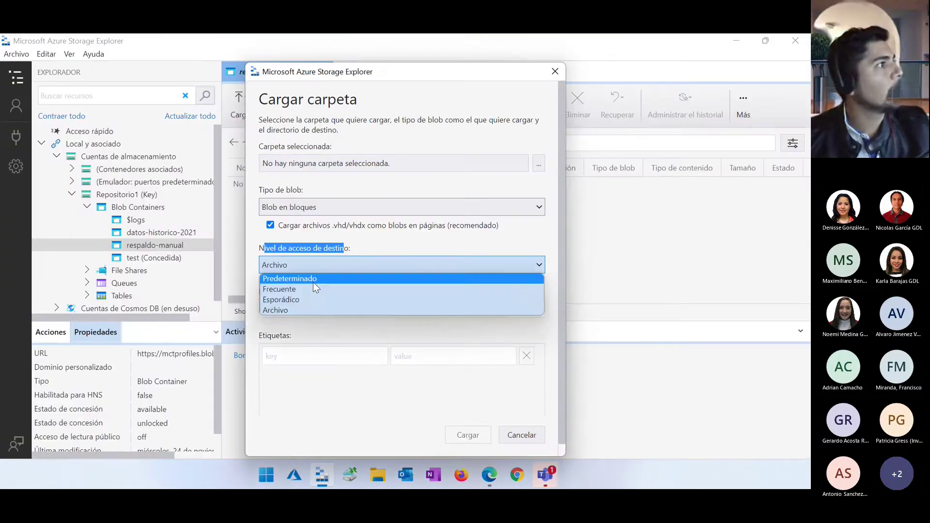
click(285, 310)
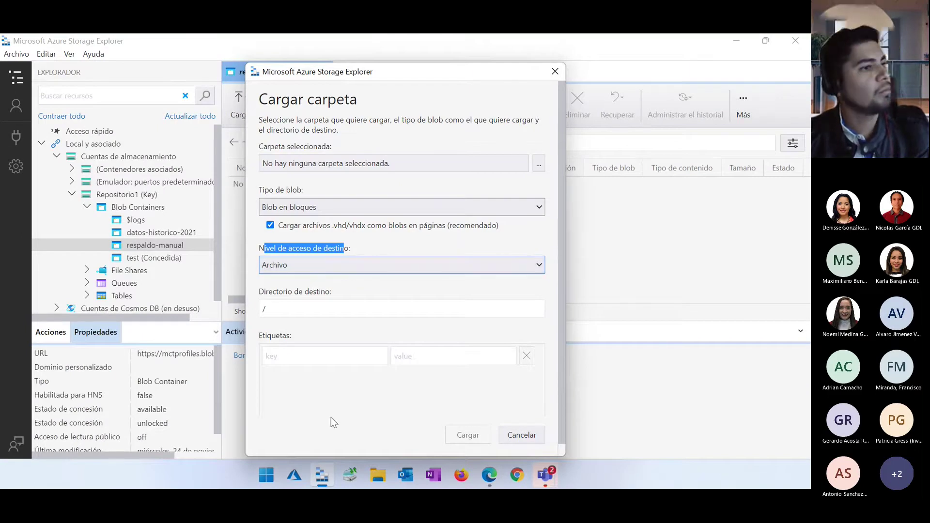
click(471, 450)
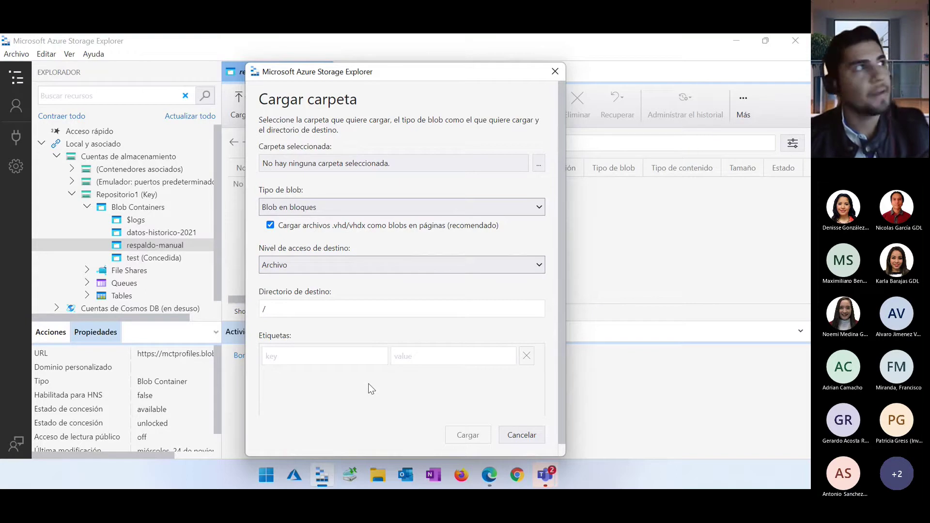
drag(436, 72, 451, 83)
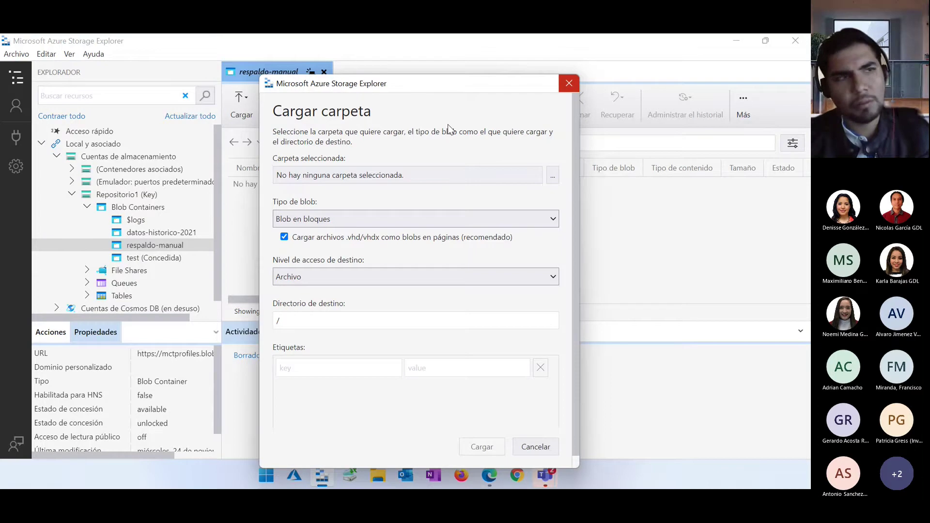
key(Escape)
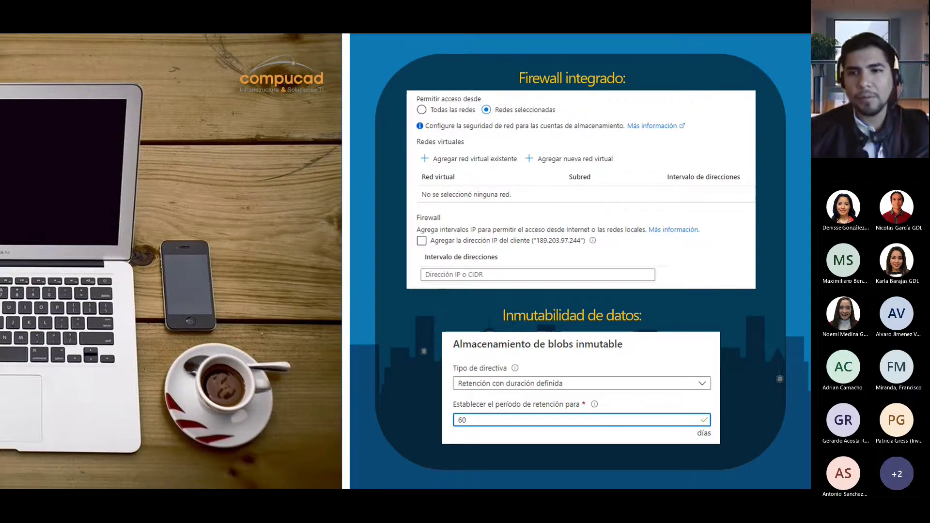
- Return to Storage Explorer, open the datos-historico-2021 container under Repositorio1 and examine the actions available for the Enero2021 folder
key(alt+Tab)
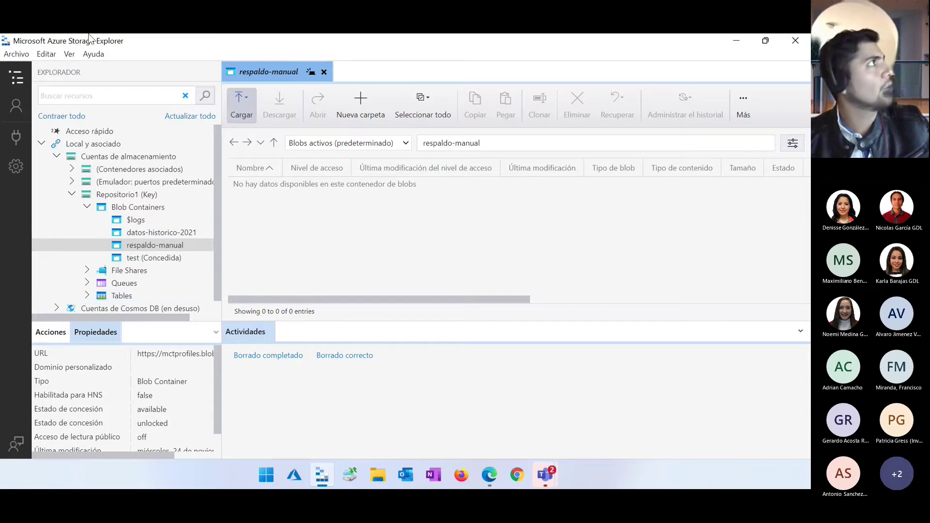
drag(166, 40, 296, 34)
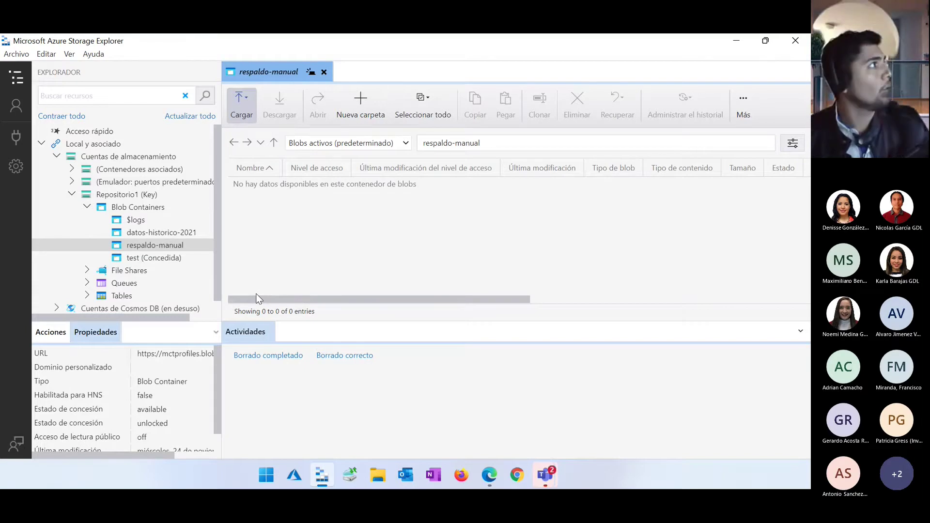
click(135, 195)
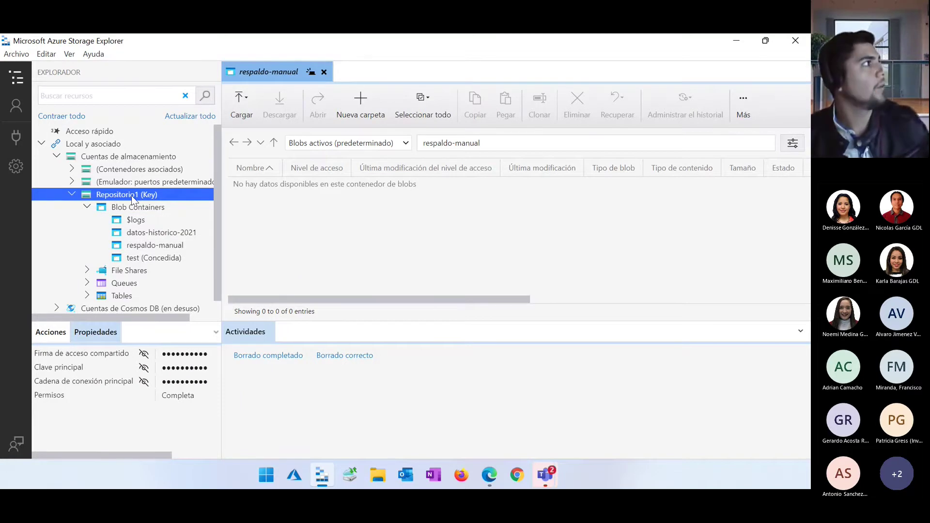
click(156, 233)
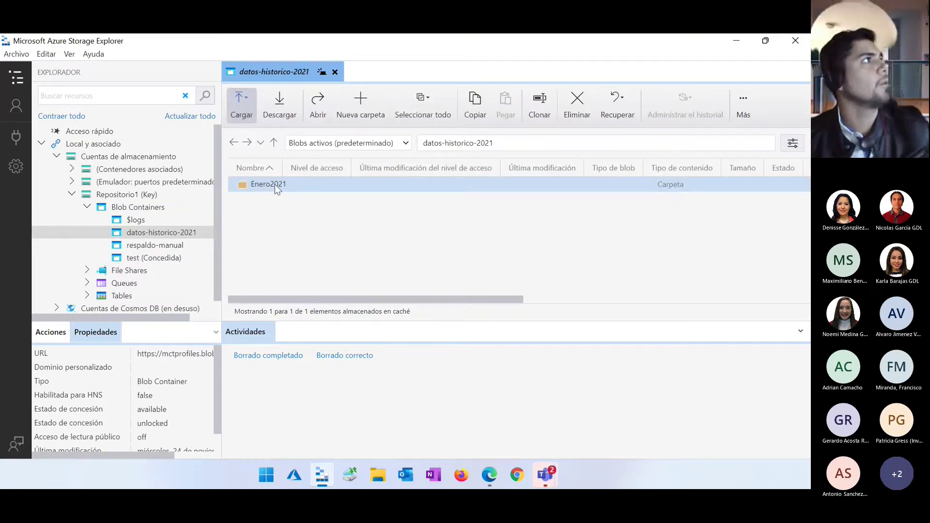
right_click(275, 184)
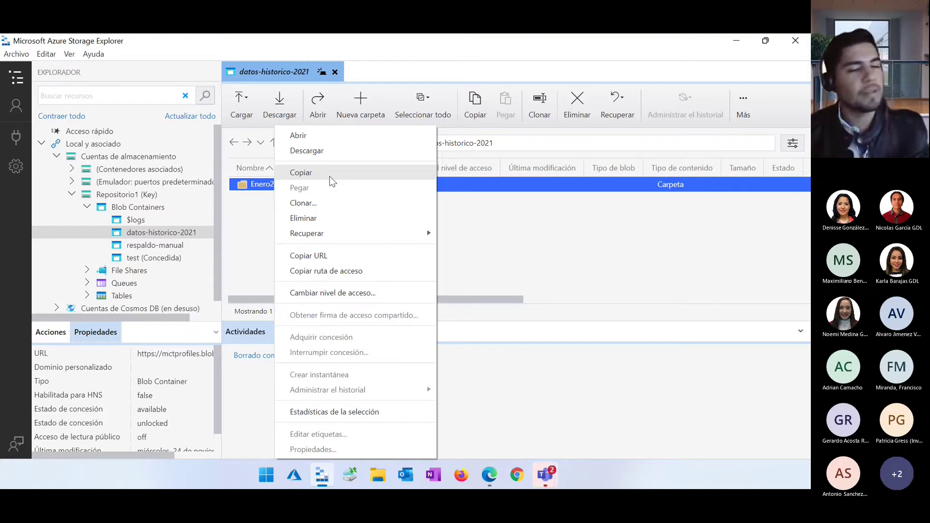
click(486, 248)
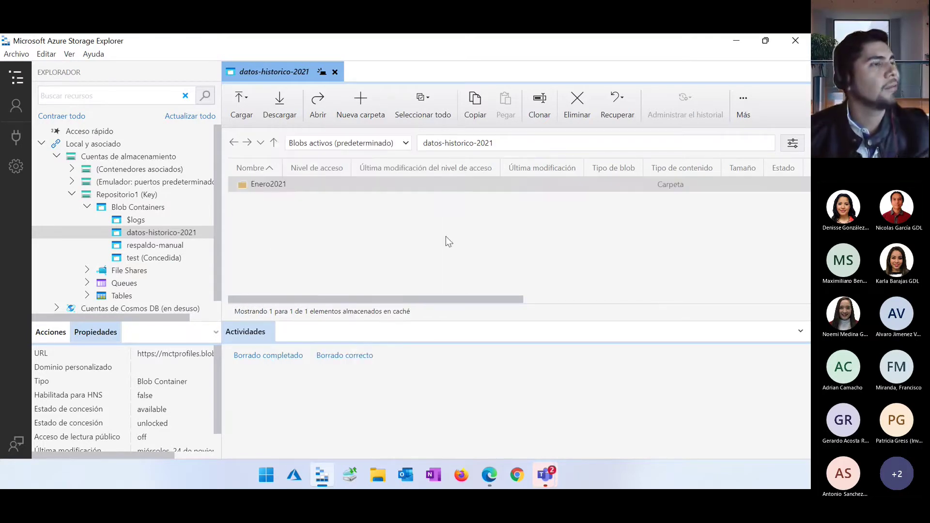
- Switch back to the slide presentation and advance to the slide after the integrated firewall and data immutability one
key(ctrl+super+Left)
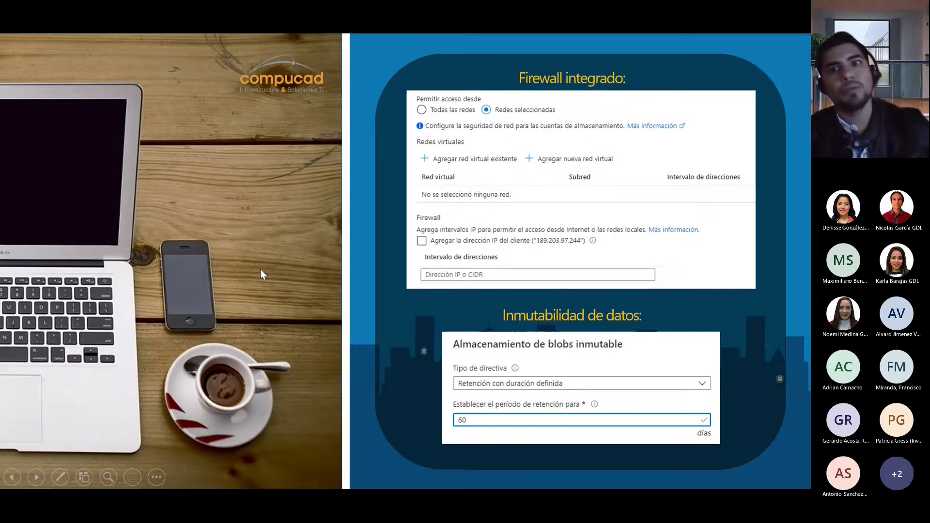
key(Right)
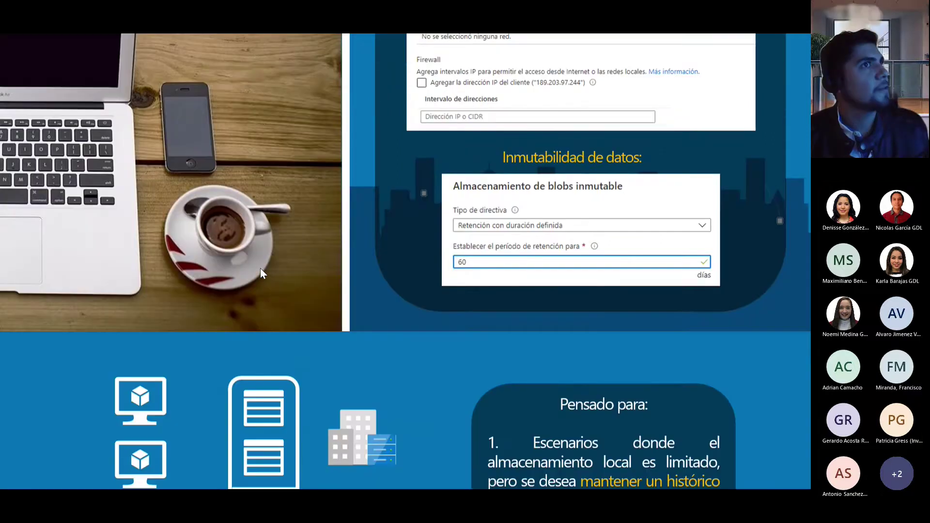